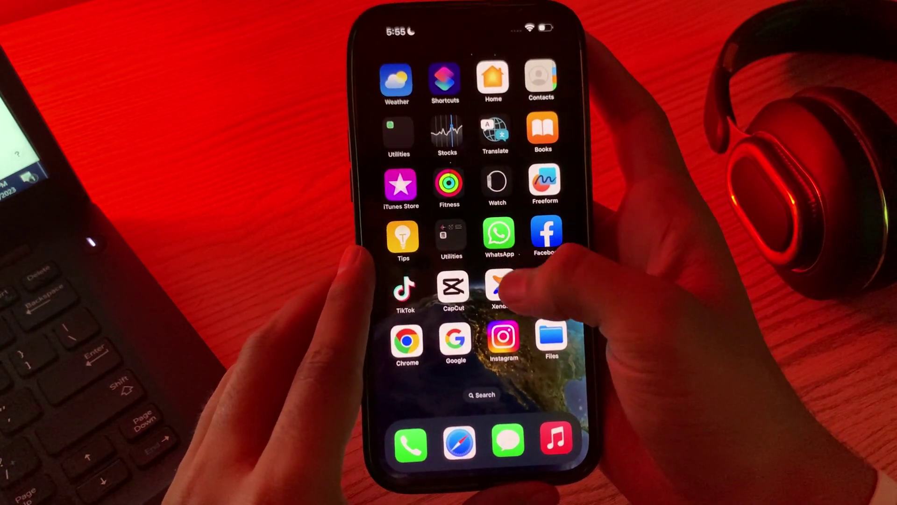
Open the DC network's details page in Wi-Fi settings
drag(491, 274, 548, 269)
click(494, 288)
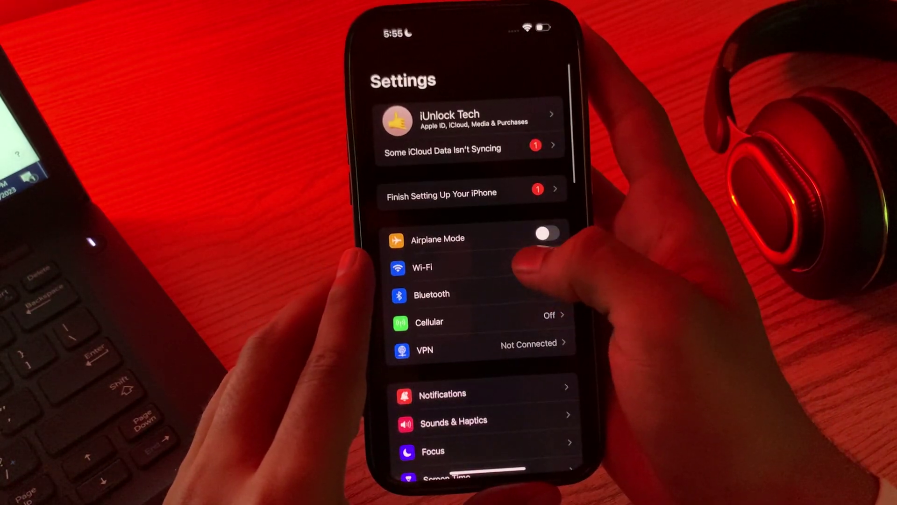
click(519, 268)
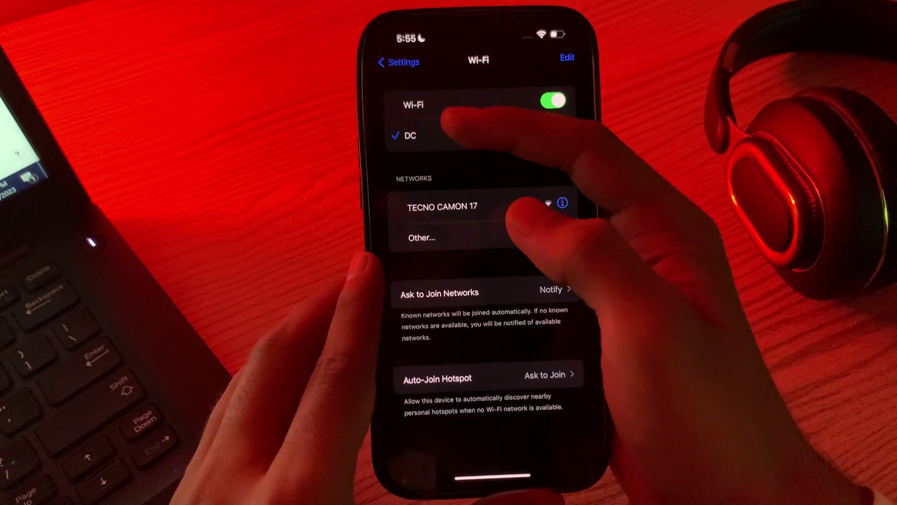
click(551, 123)
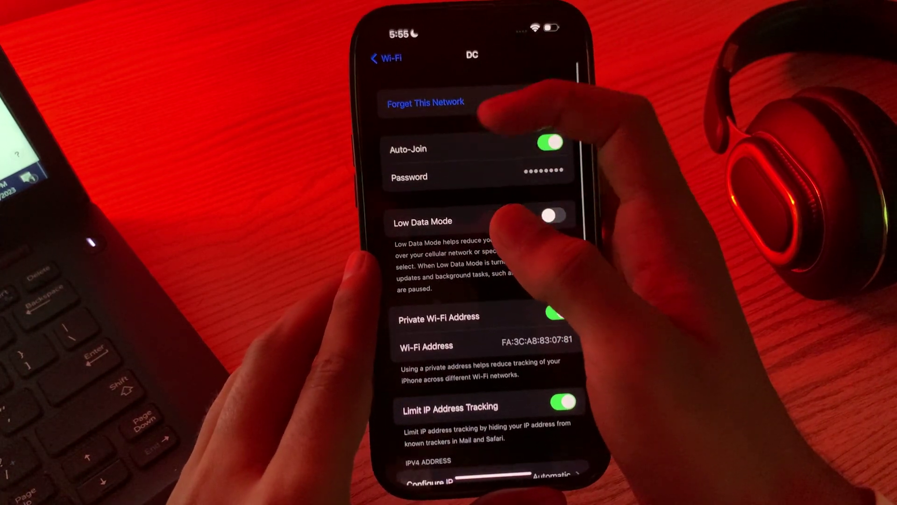
Reveal DC's saved password by entering the passcode instead of Face ID
click(491, 170)
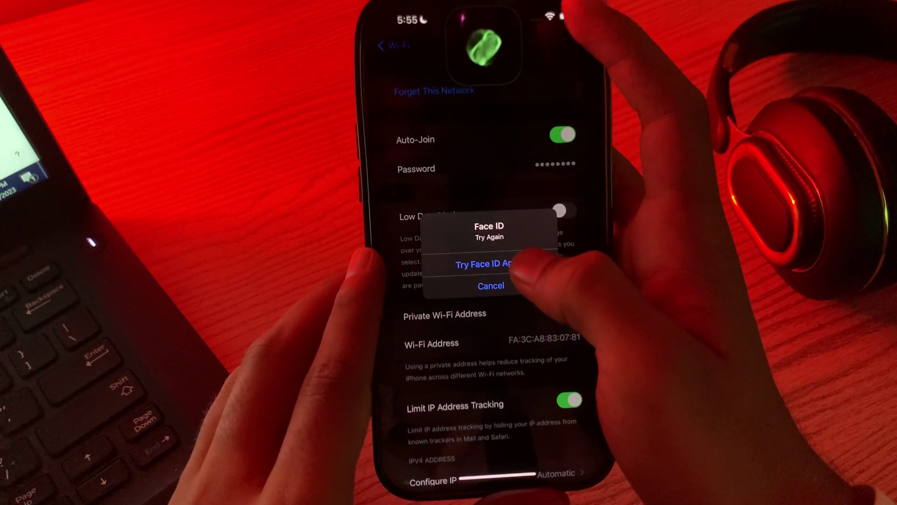
click(482, 262)
click(436, 309)
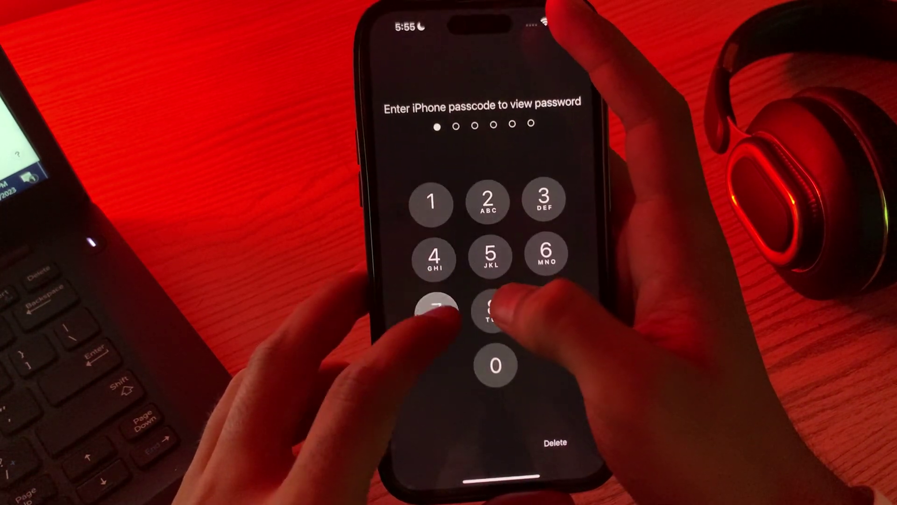
click(491, 310)
click(433, 257)
click(491, 310)
click(546, 251)
click(491, 311)
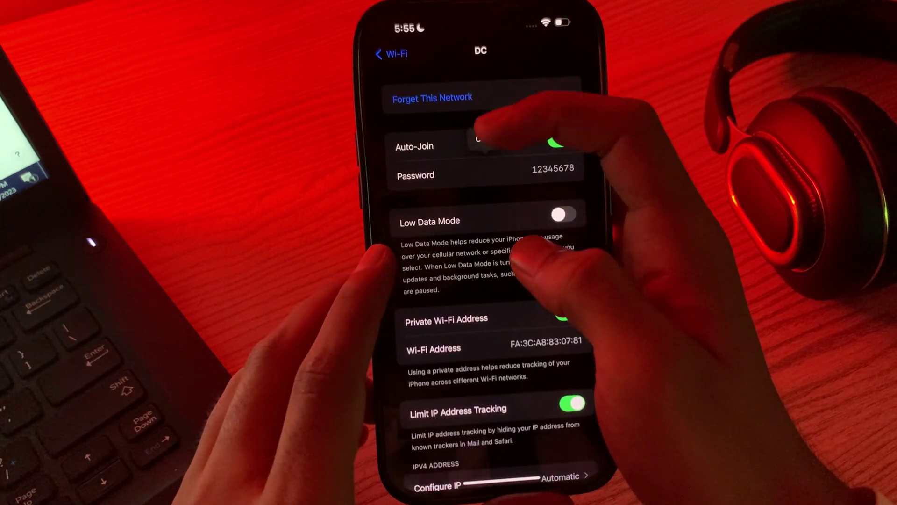
Forget the DC network, then turn Wi-Fi off and back on
click(435, 99)
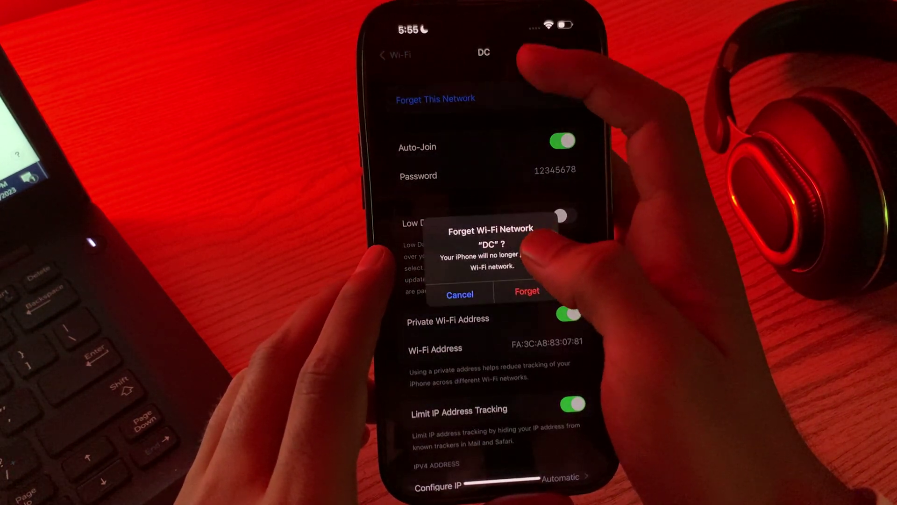
click(527, 296)
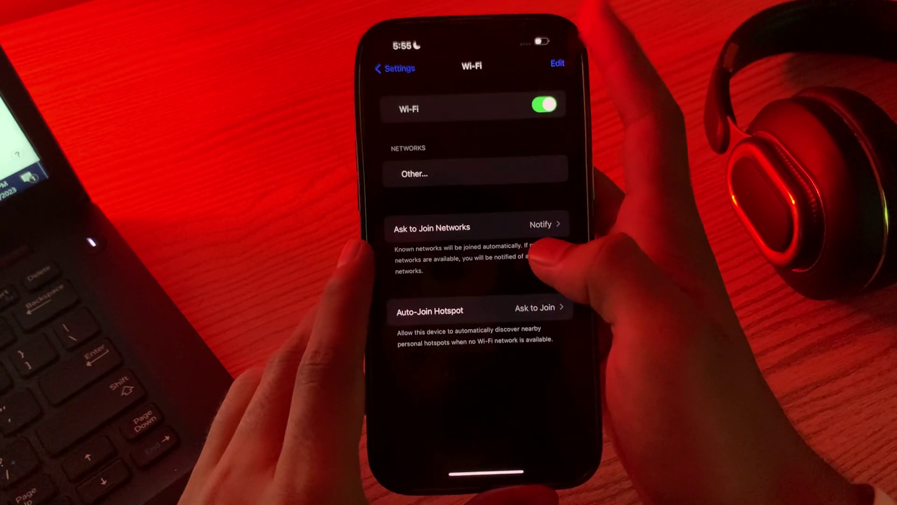
click(541, 110)
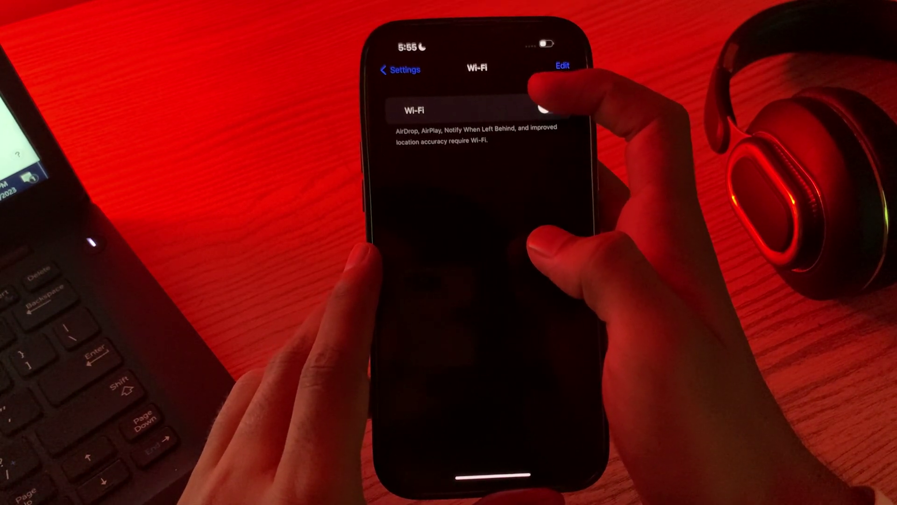
click(547, 110)
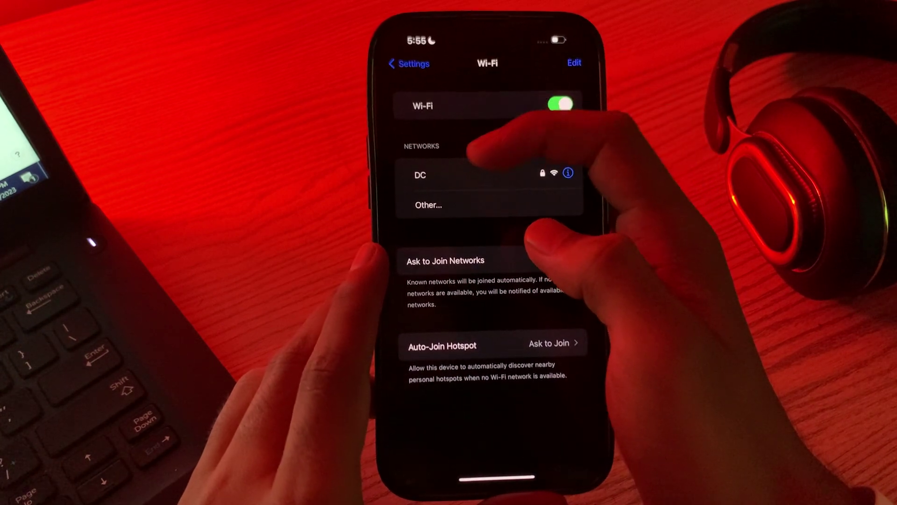
Join DC again using the pasted saved password
click(491, 174)
click(485, 136)
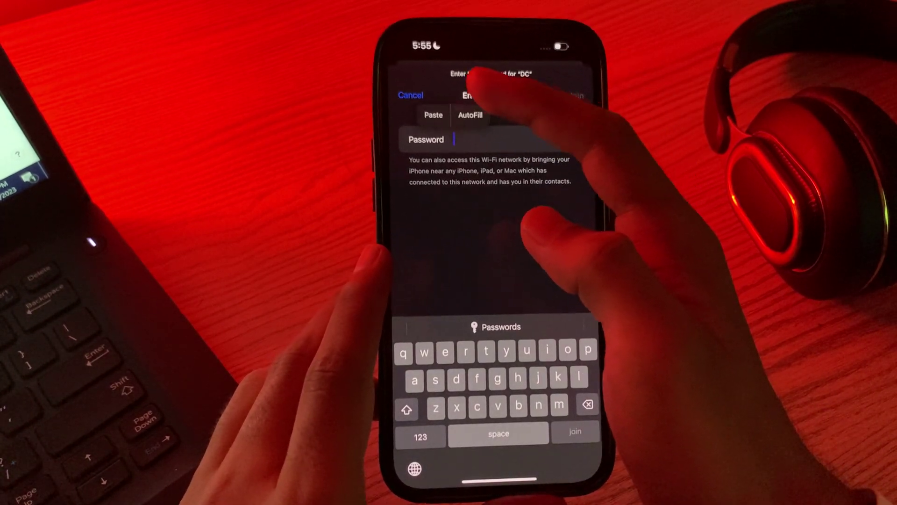
click(427, 114)
click(571, 97)
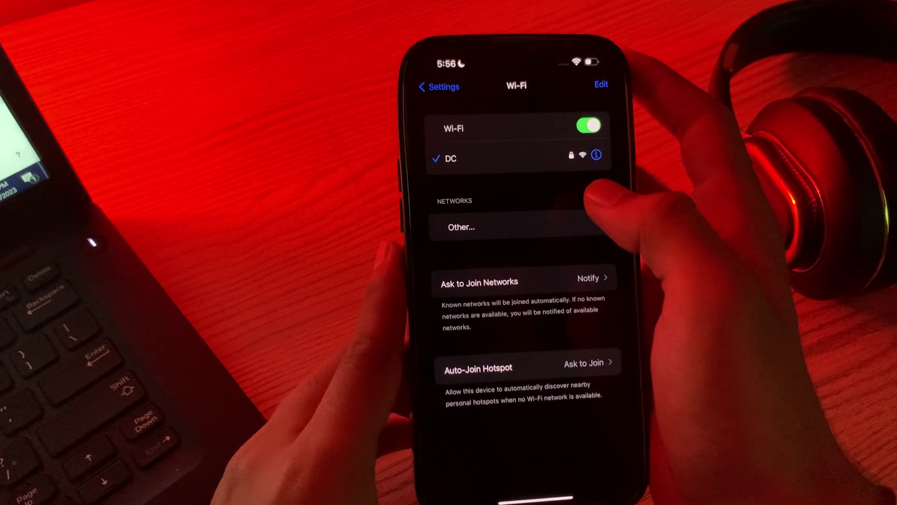
Run Software Update from General settings, confirming iOS 17.0.3 is current
click(439, 85)
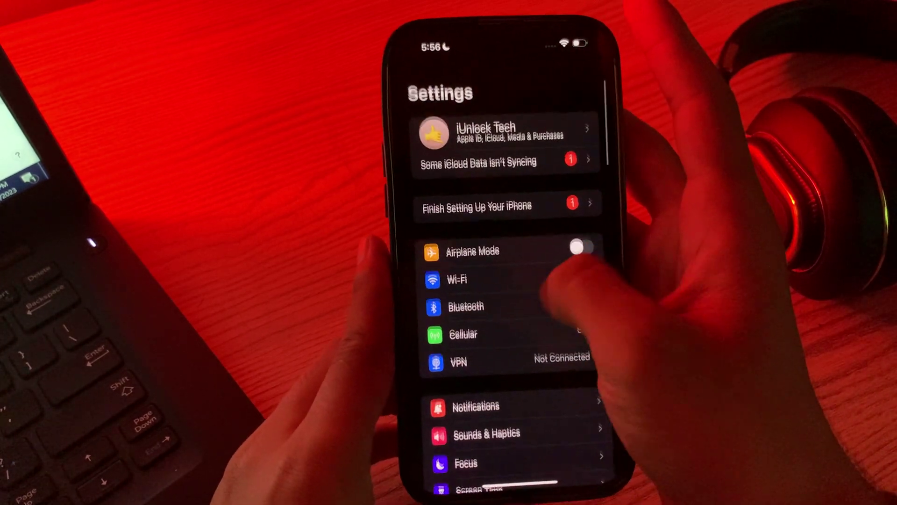
scroll(519, 316, down, 5)
click(491, 300)
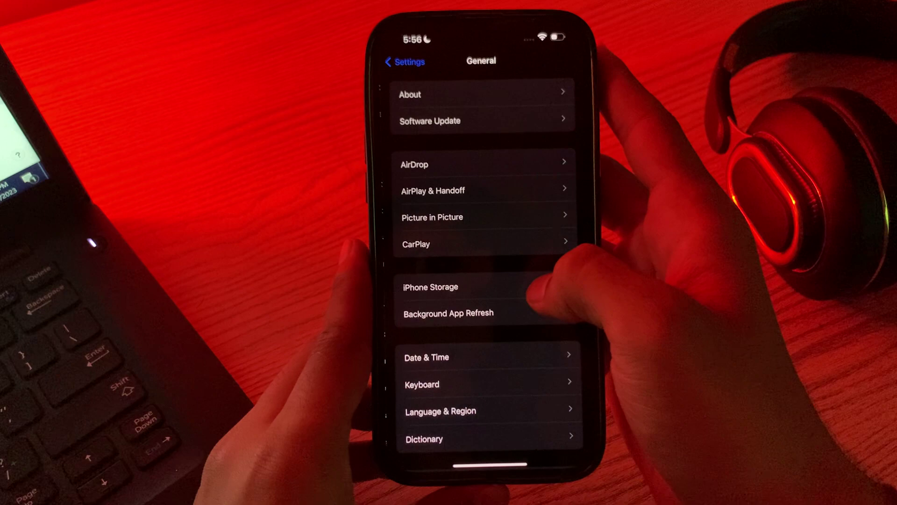
click(448, 128)
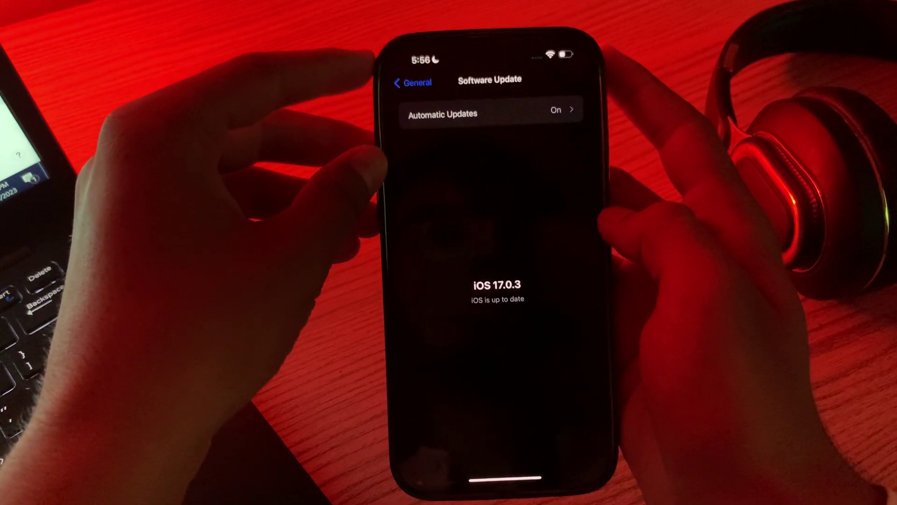
Choose Reset All Settings under Transfer or Reset iPhone, then swipe home at the passcode prompt
click(409, 82)
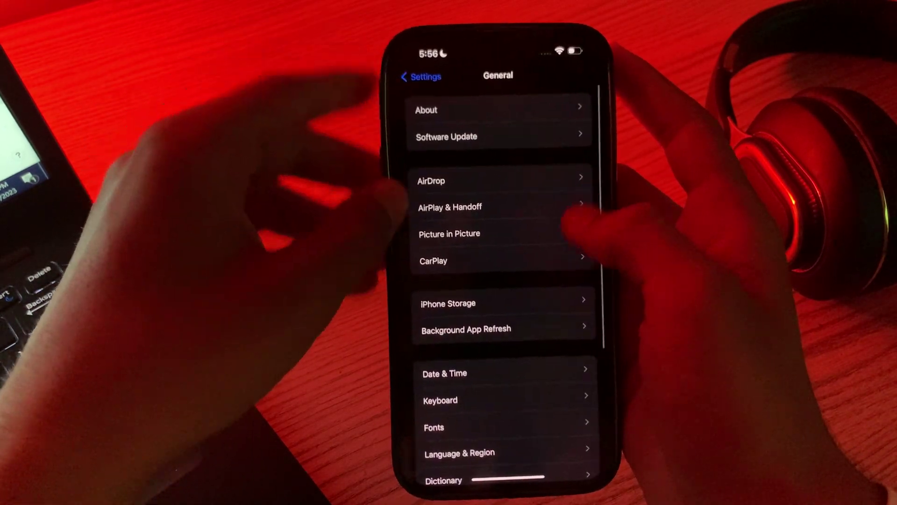
scroll(495, 280, down, 5)
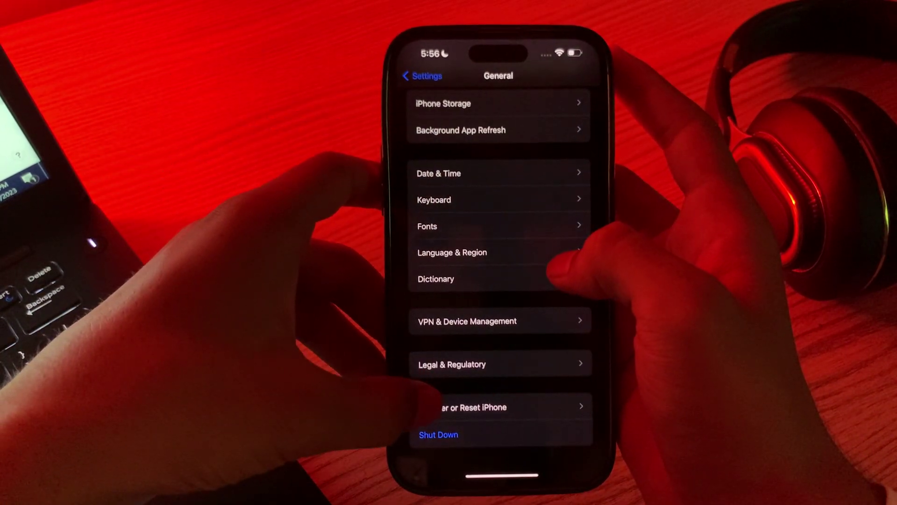
click(464, 407)
click(443, 423)
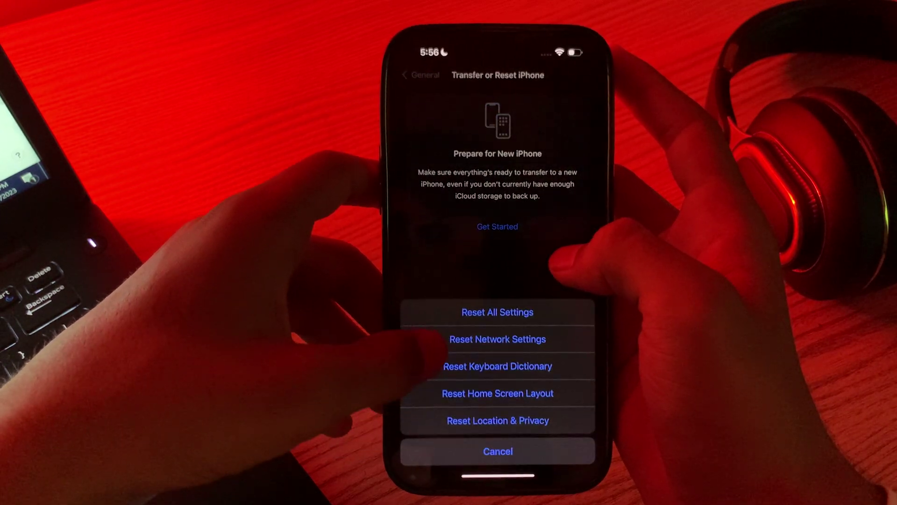
click(463, 313)
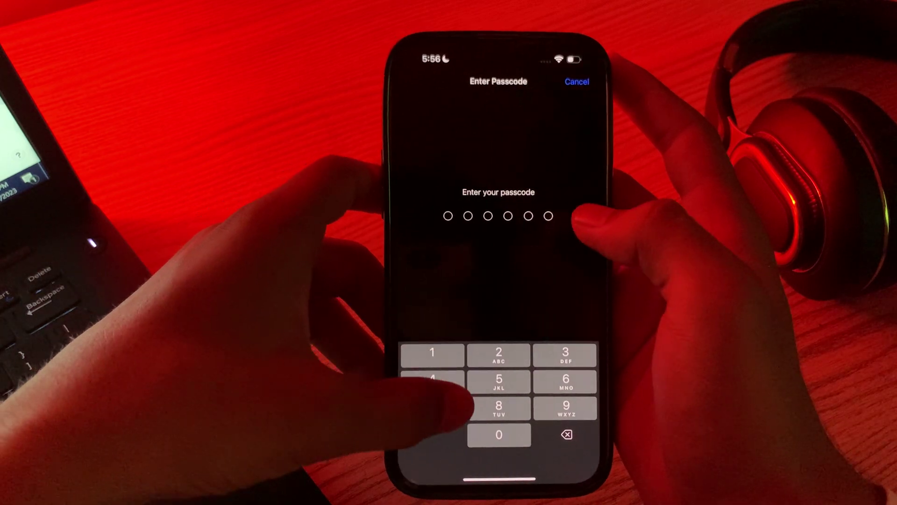
drag(496, 480, 496, 315)
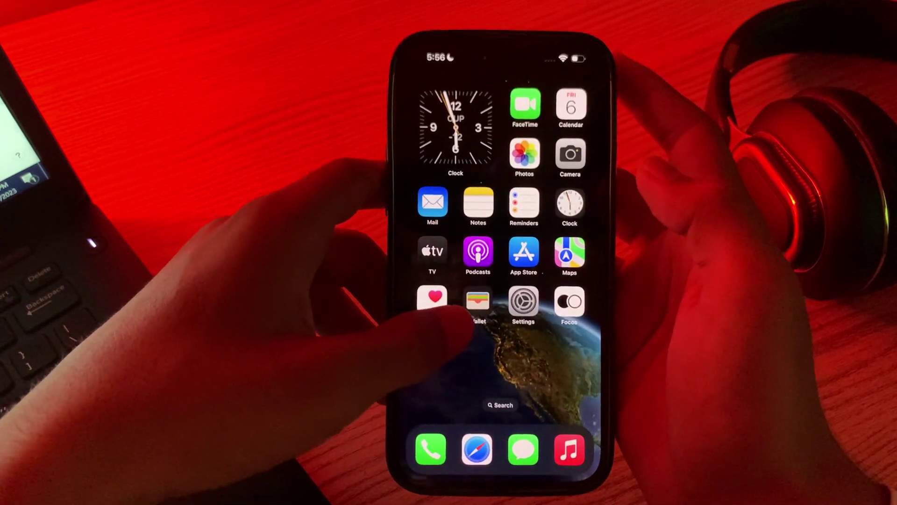